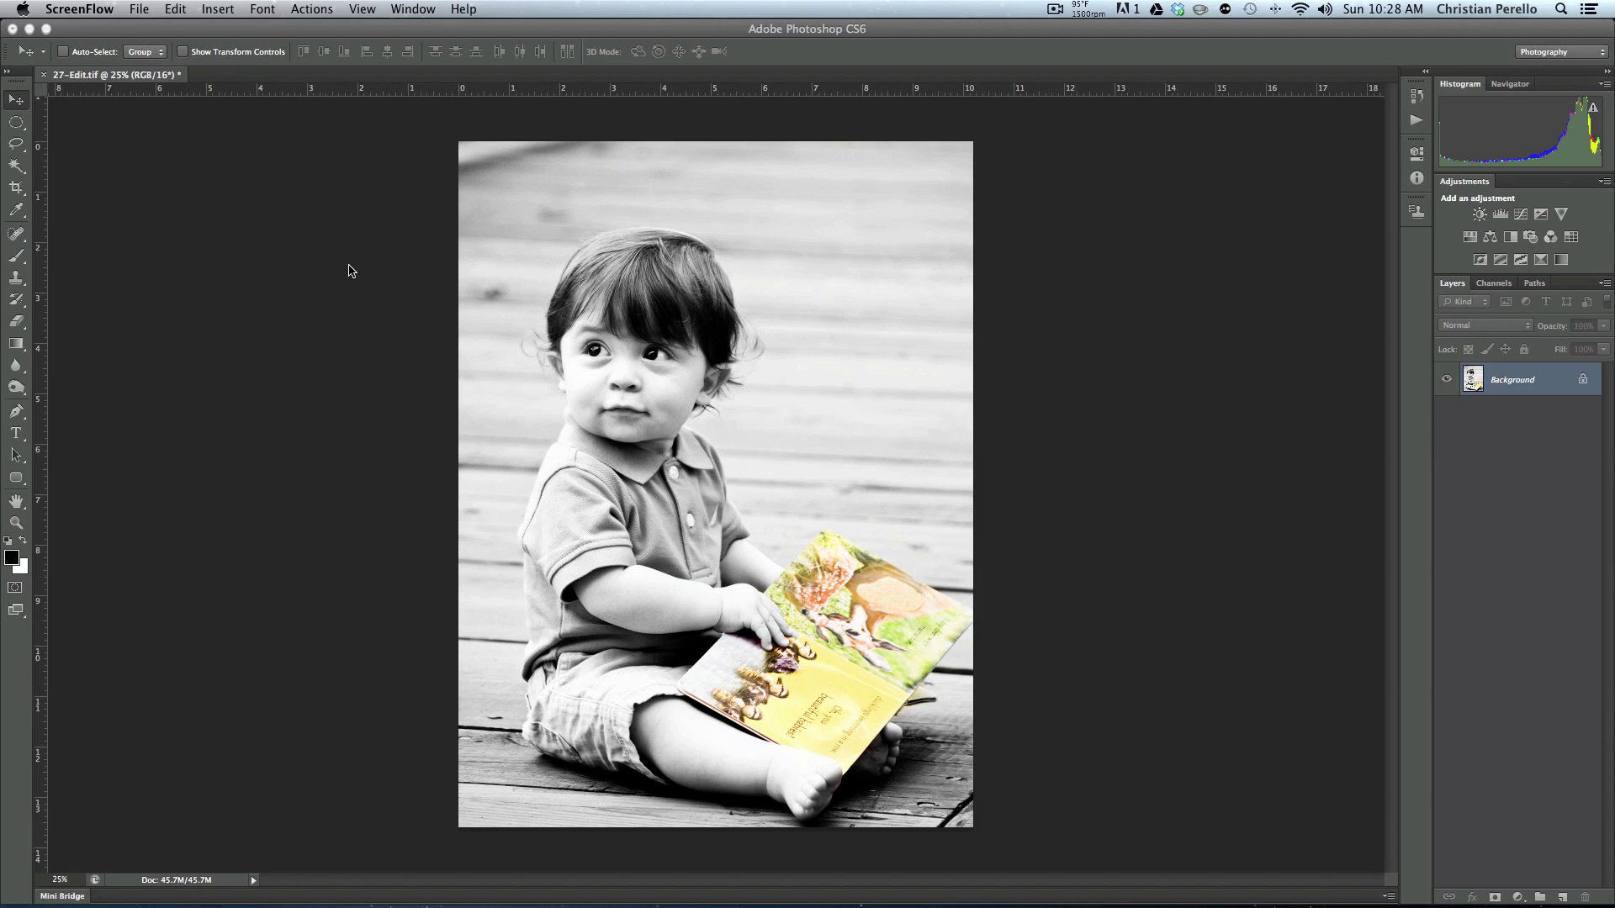
# Drag the Crop tool's top-left handle inward to trim the photo's top and left edges.
pyautogui.click(18, 191)
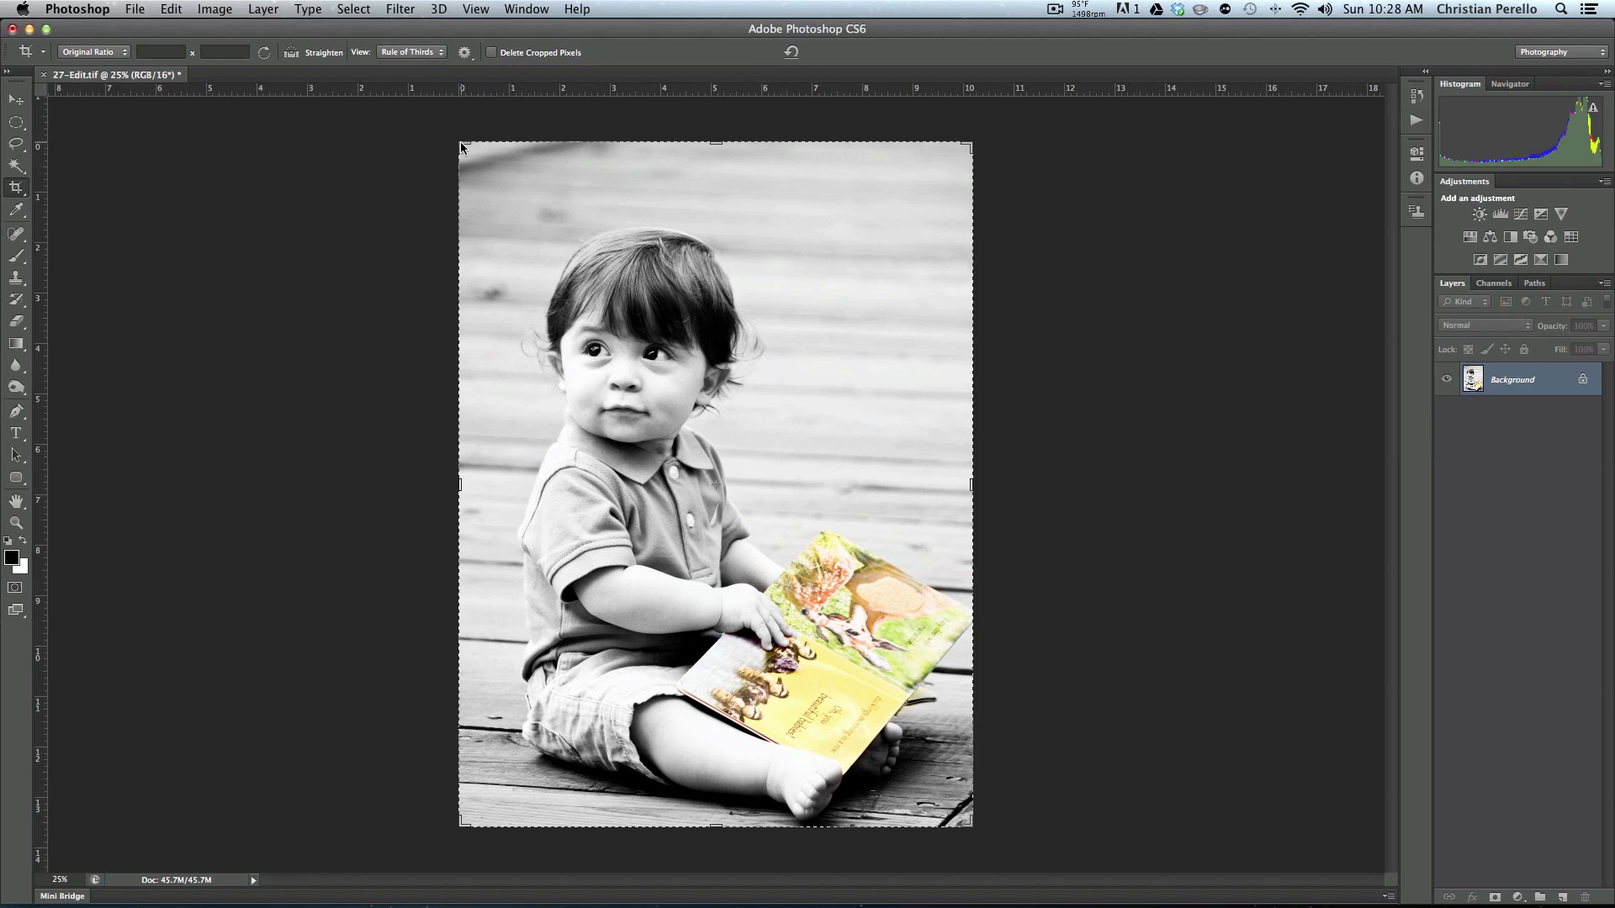
pyautogui.moveTo(462, 148); pyautogui.dragTo(551, 195)
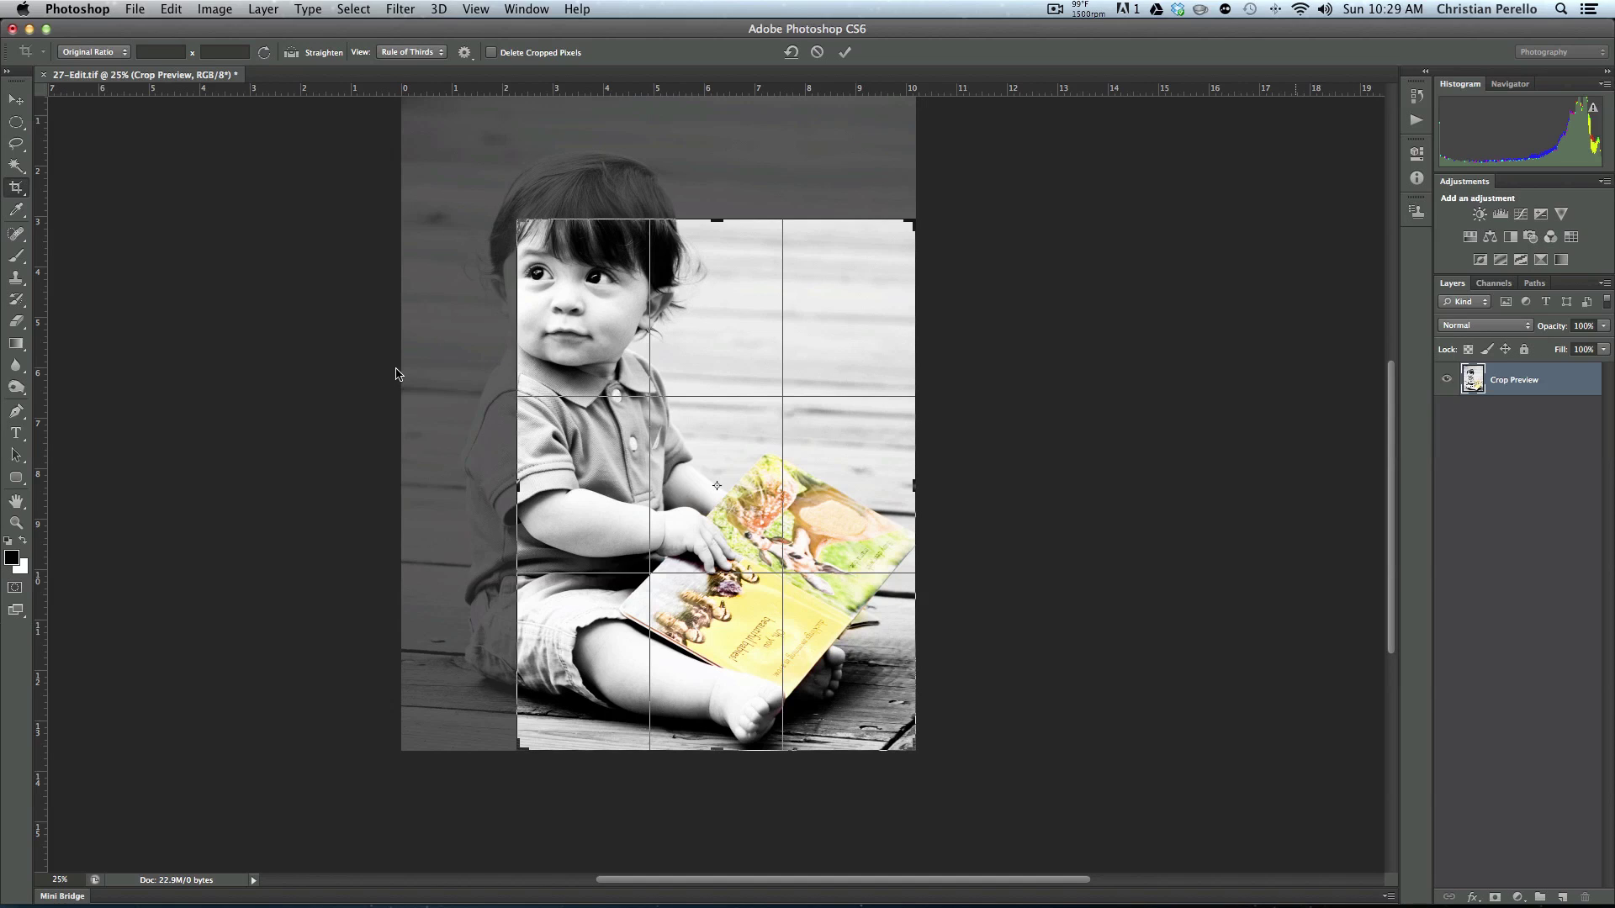
# Commit the crop, then drag the photo with the Move tool to centre the toddler.
pyautogui.press('Return')
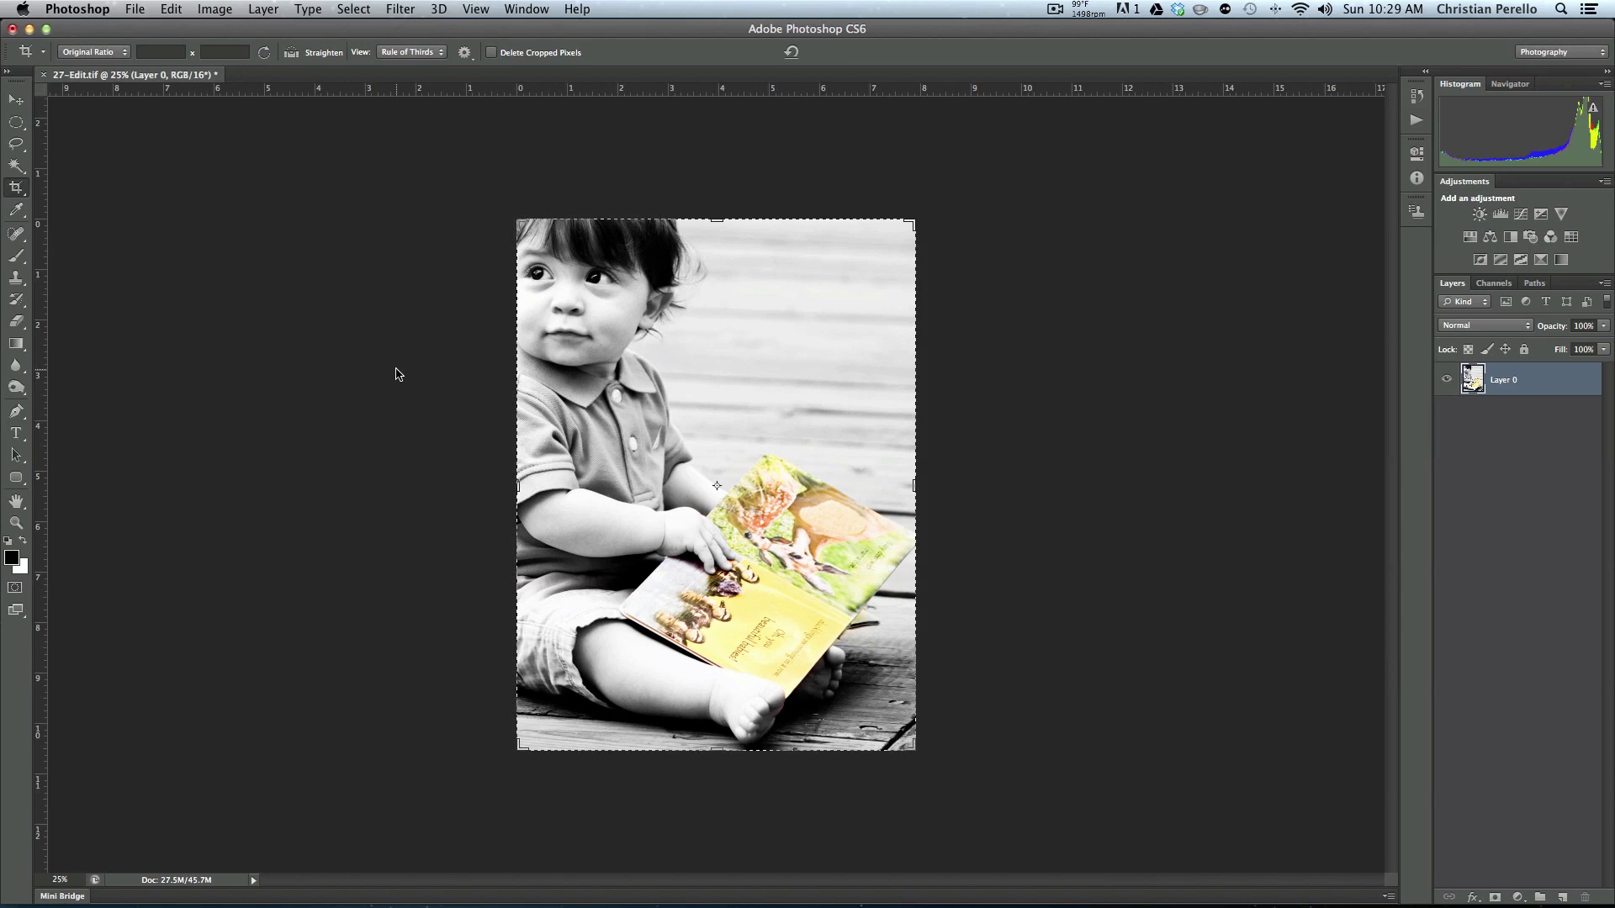
pyautogui.press('v')
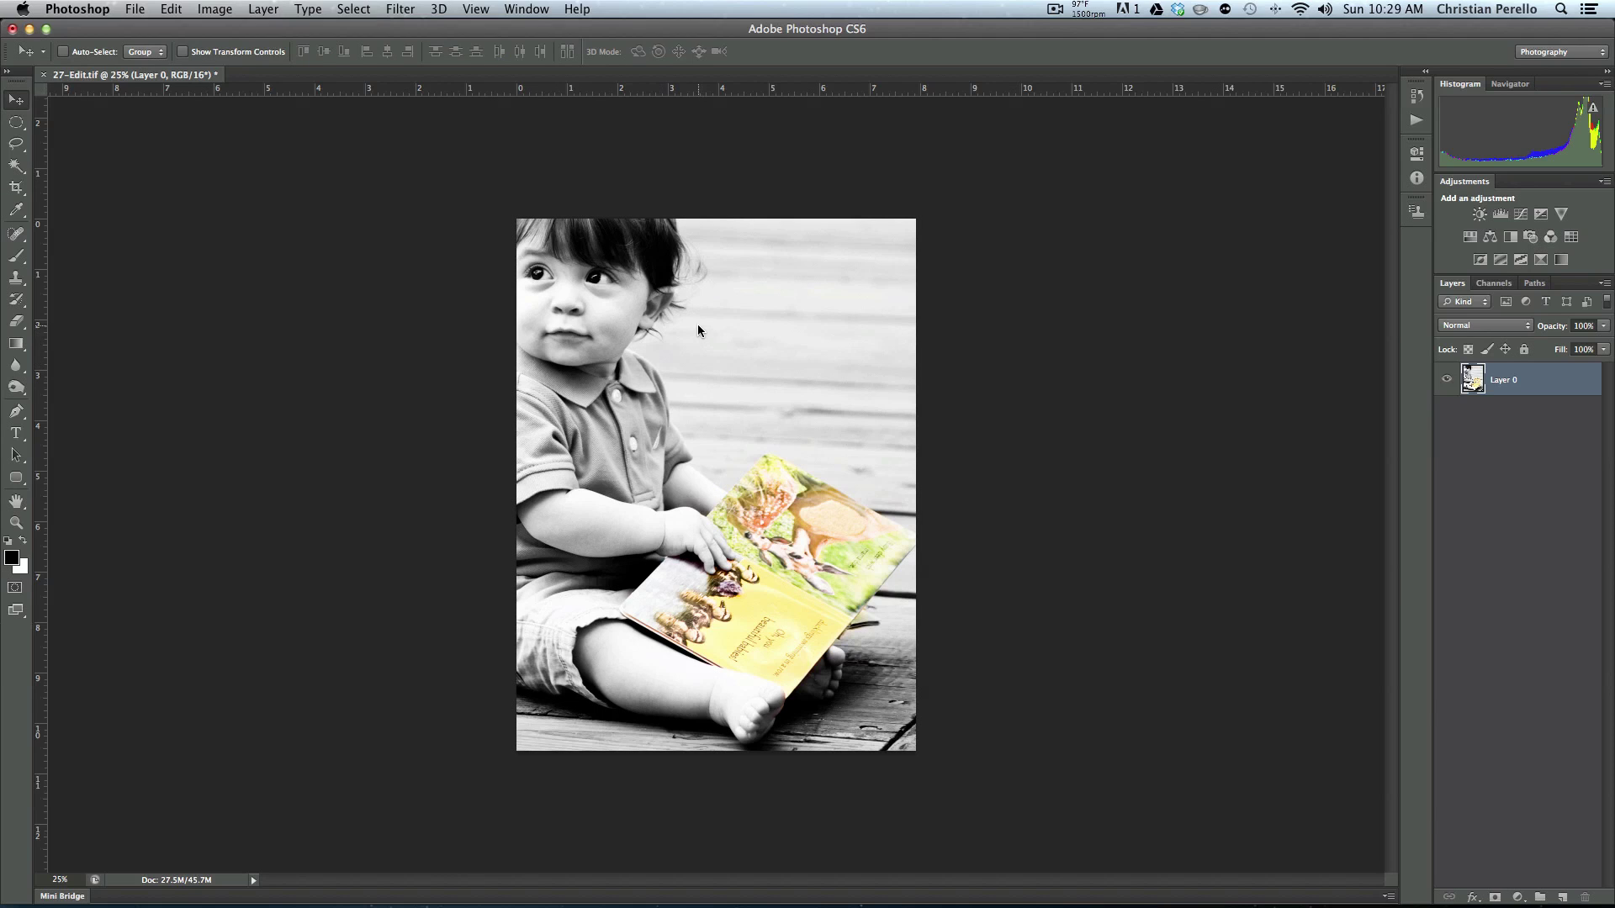
pyautogui.moveTo(667, 320); pyautogui.dragTo(787, 404)
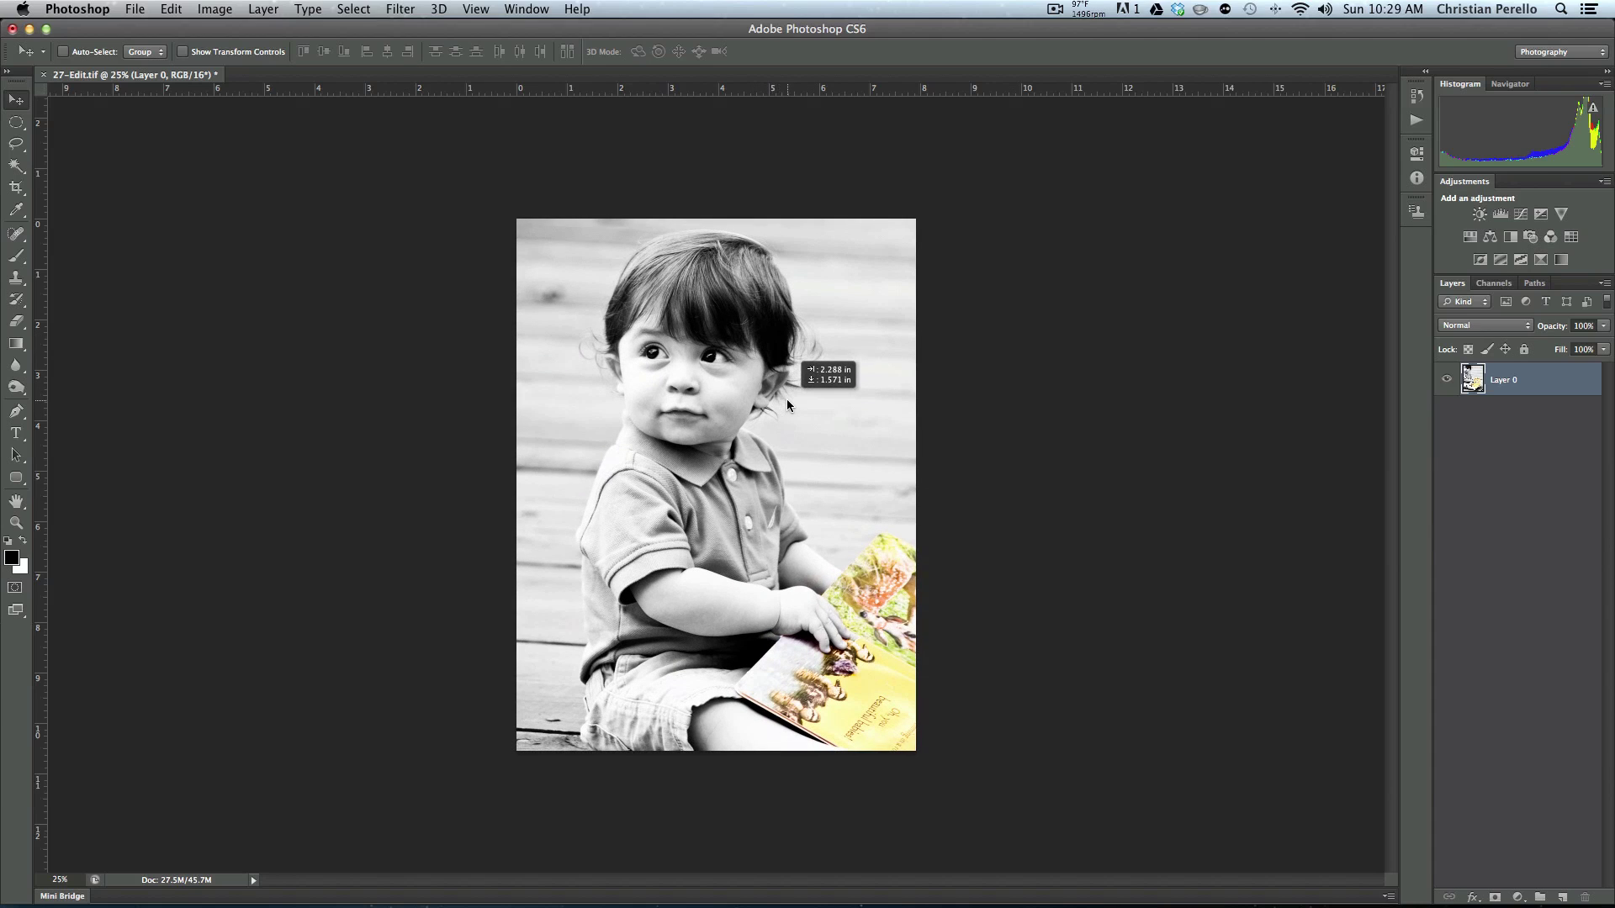
pyautogui.moveTo(781, 397)
pyautogui.mouseDown()
pyautogui.moveTo(736, 400)
pyautogui.moveTo(775, 398)
pyautogui.mouseUp()
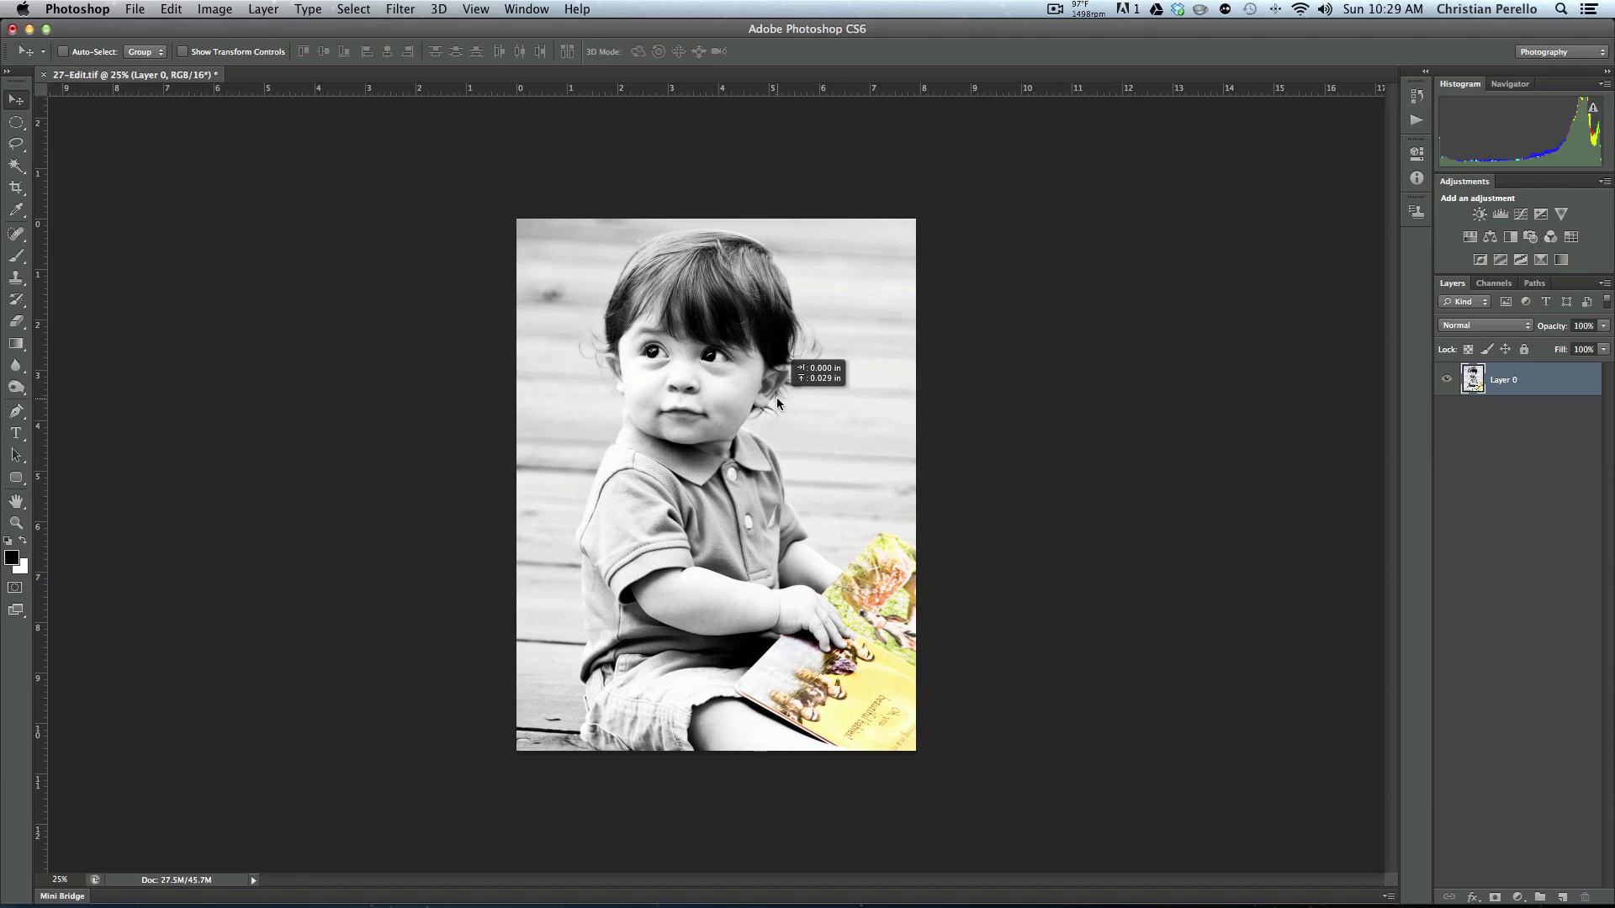
pyautogui.moveTo(776, 397); pyautogui.dragTo(775, 398)
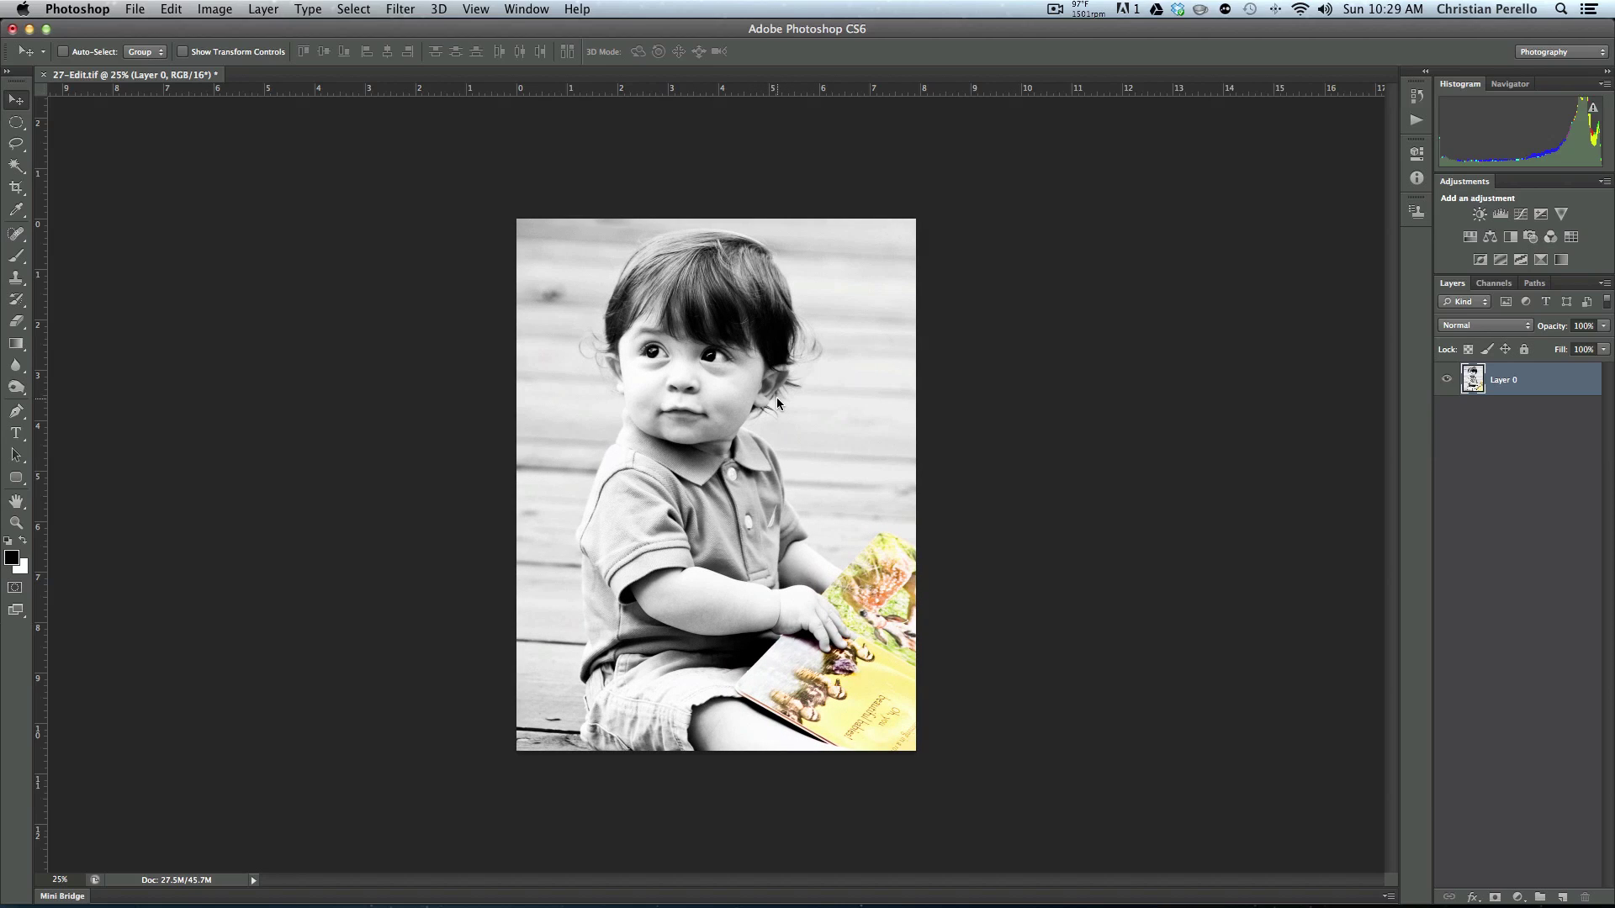
# Undo back to the original and draw a tighter top-left crop with Delete Cropped Pixels.
pyautogui.press('super+z')
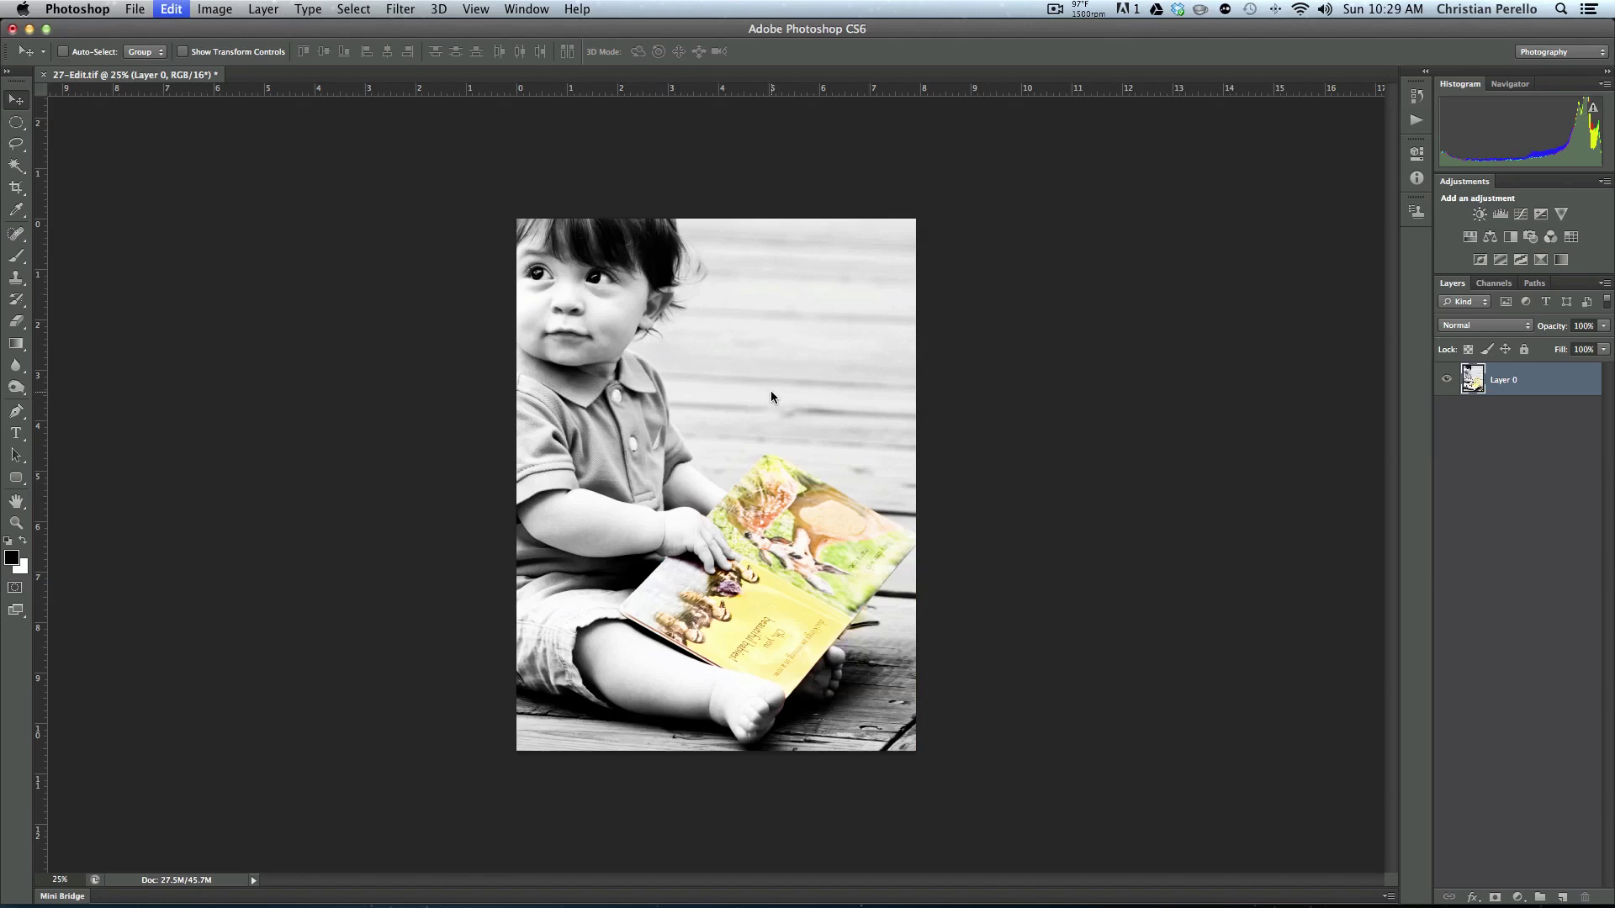
pyautogui.press('super+alt+z')
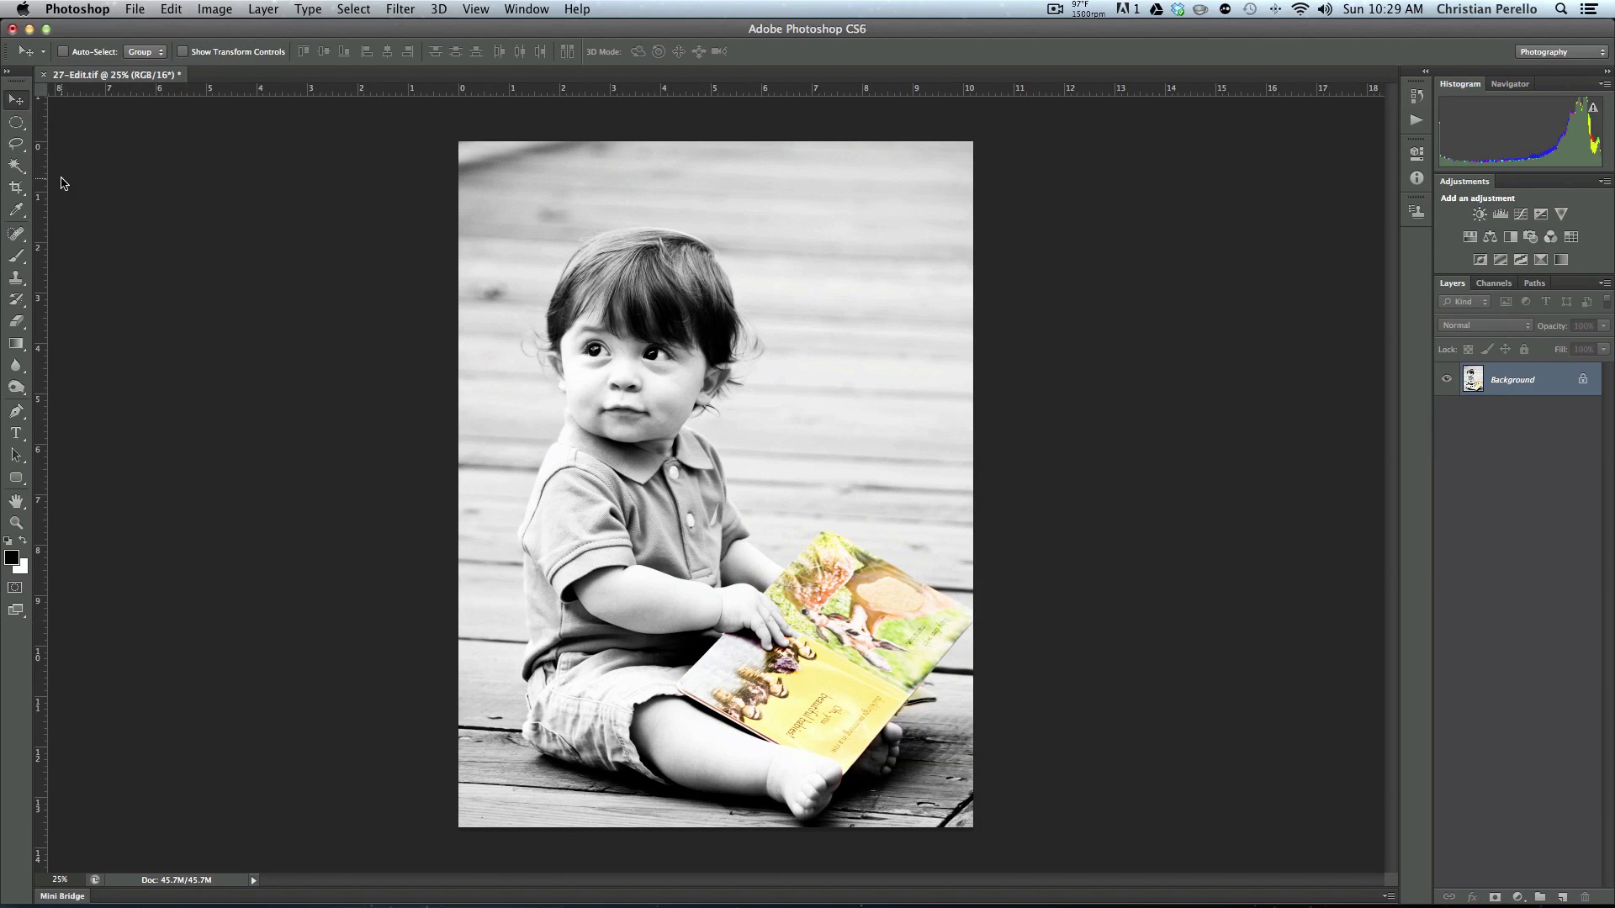
pyautogui.click(19, 186)
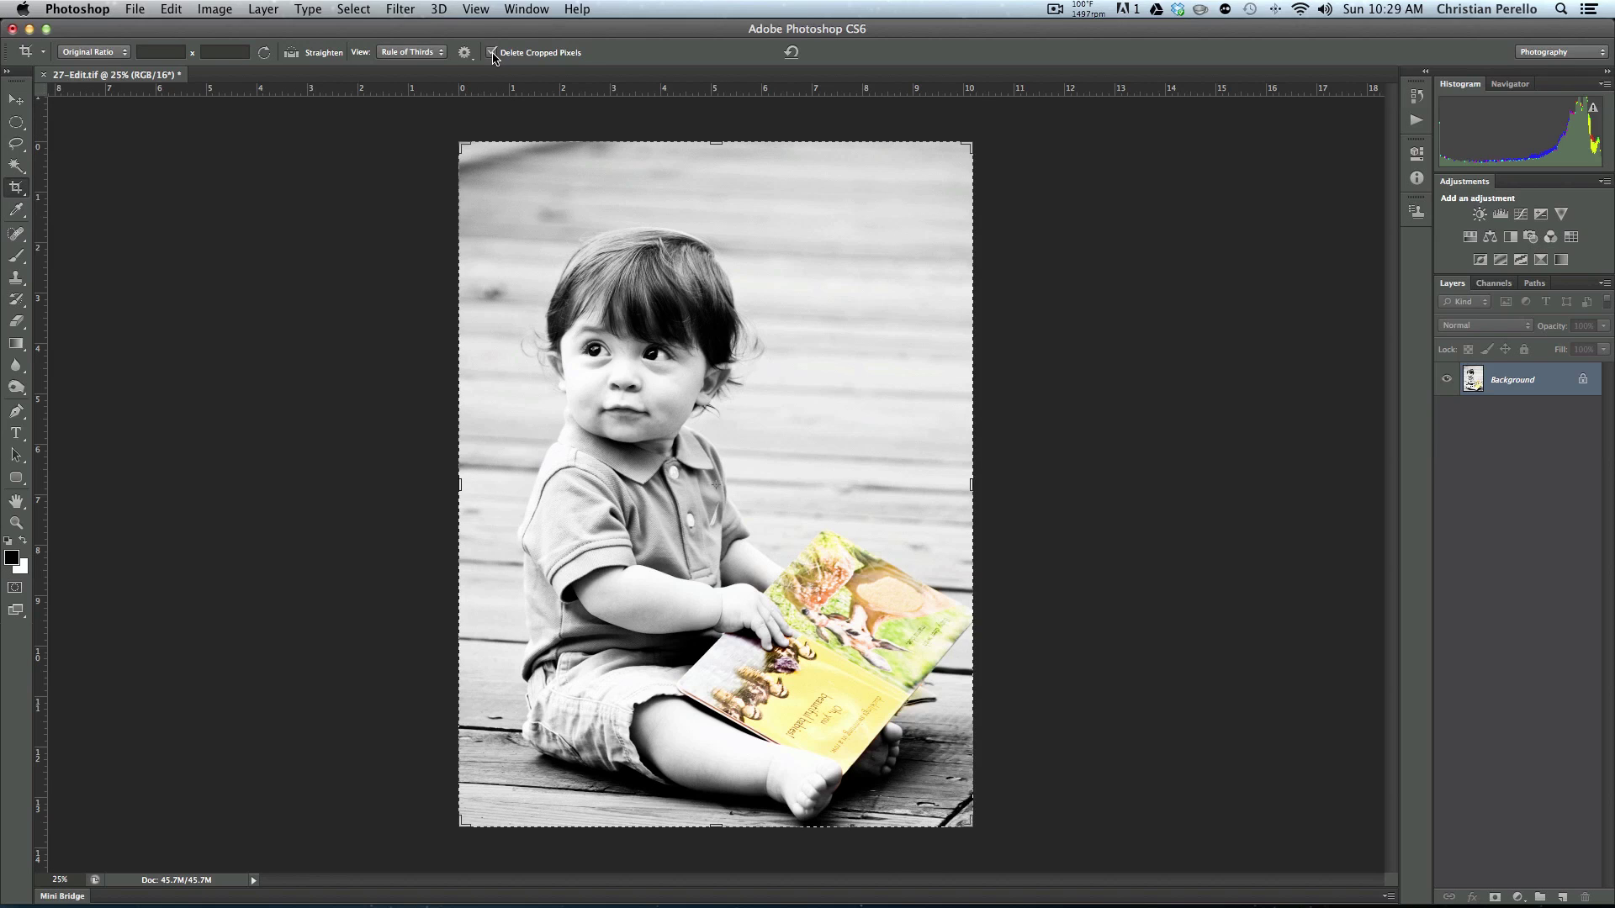
pyautogui.moveTo(462, 147); pyautogui.dragTo(504, 185)
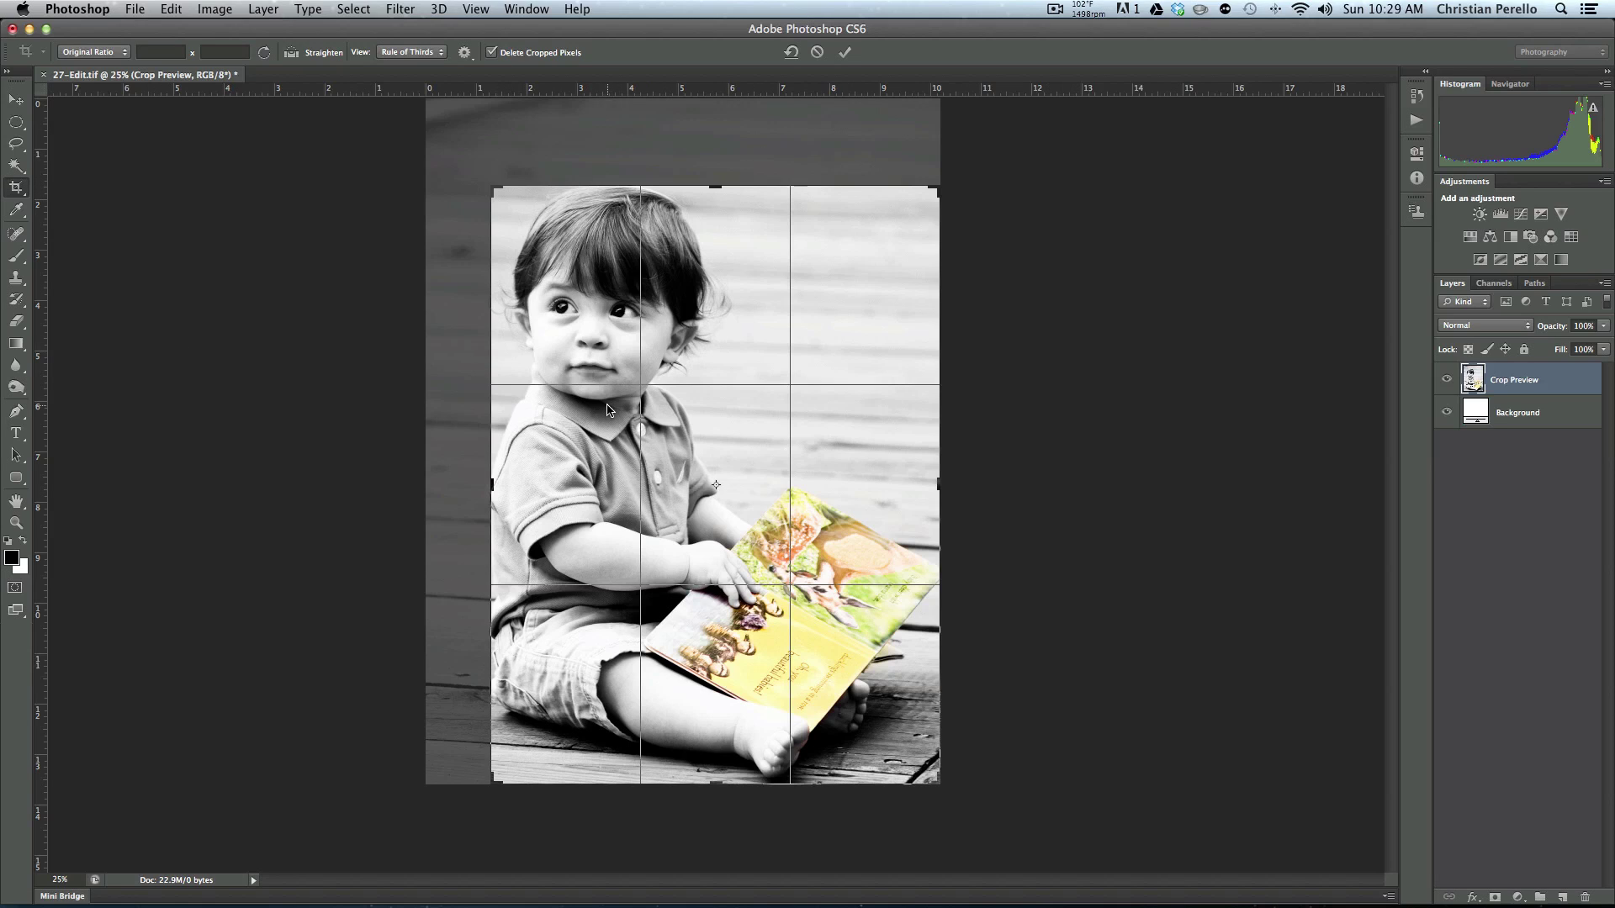
# Commit the pixel-deleting crop and dismiss the locked-background alert when trying to move it.
pyautogui.press('Return')
pyautogui.press('v')
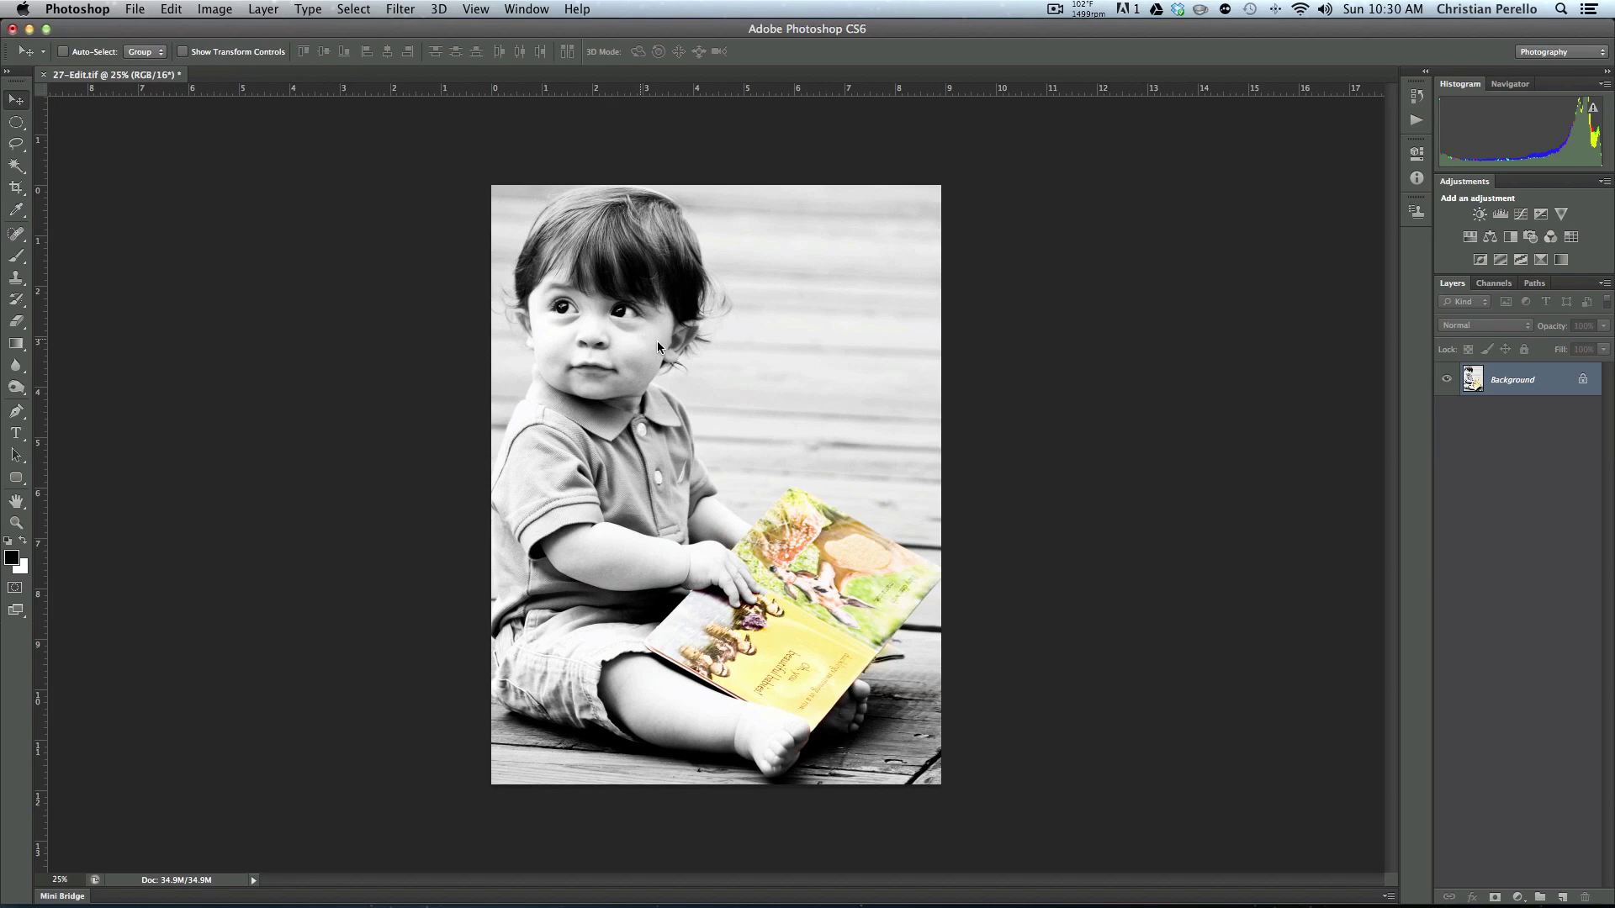
pyautogui.moveTo(698, 358); pyautogui.dragTo(757, 328)
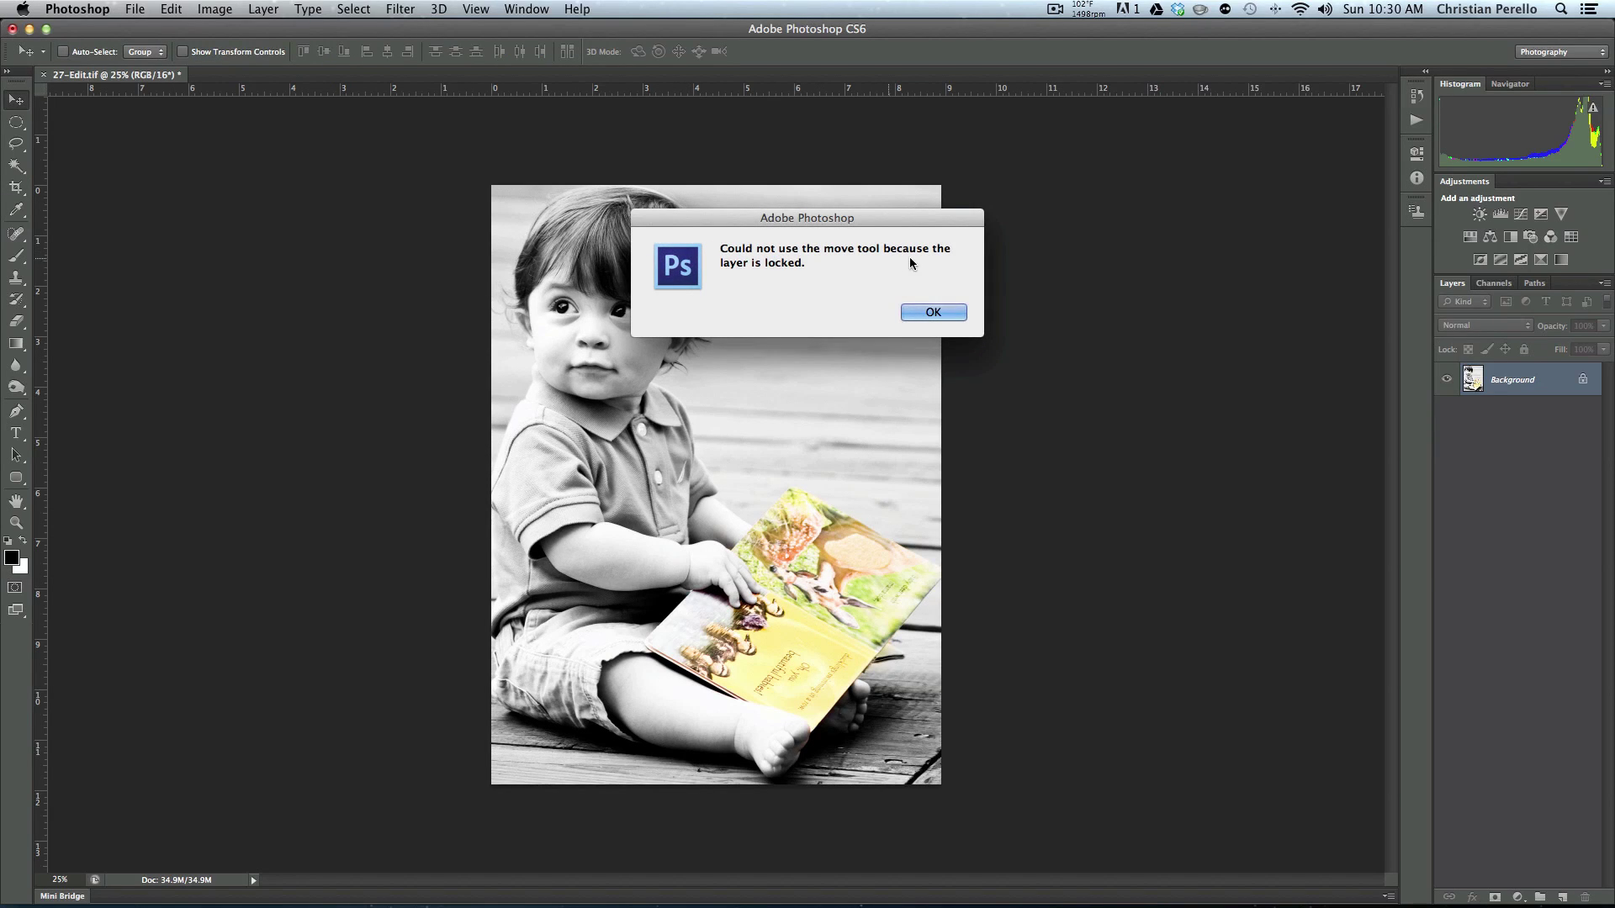
pyautogui.click(934, 312)
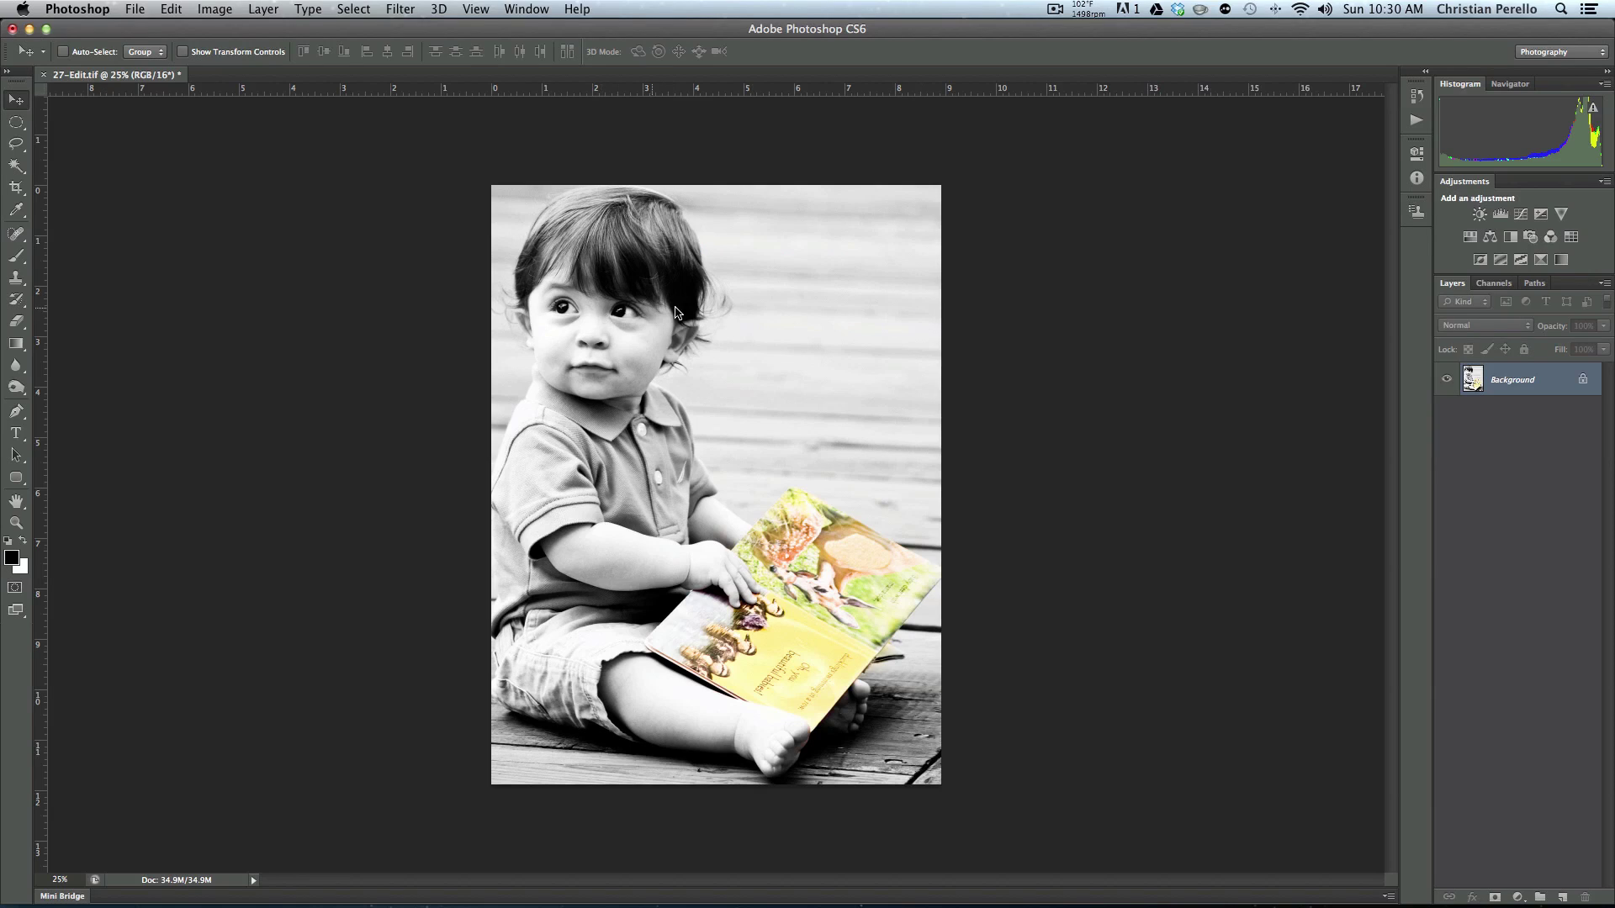